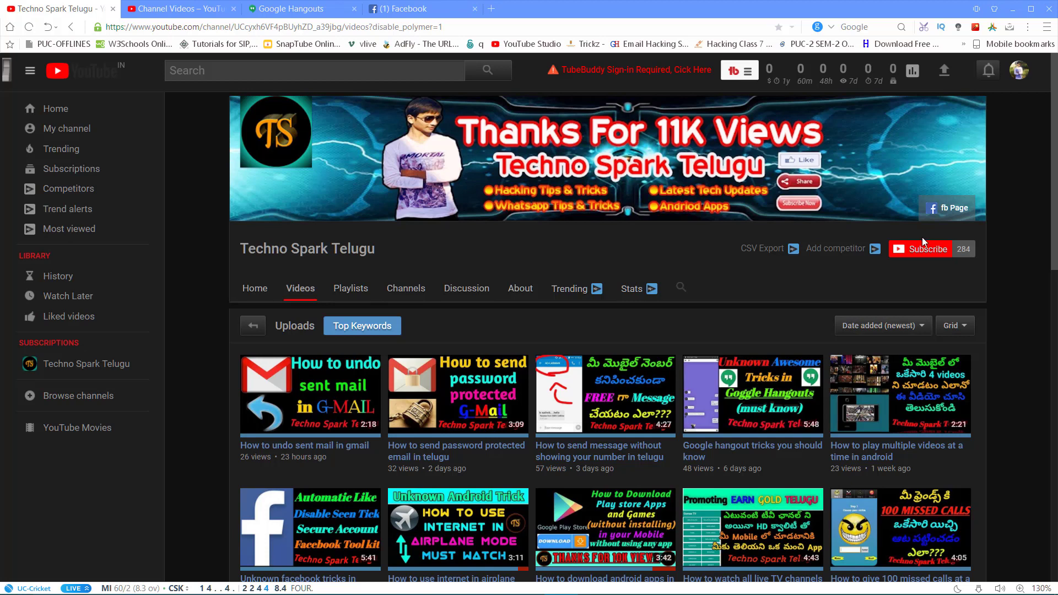
Subscribe to Techno Spark Telugu and save its notification settings without changes.
click(928, 250)
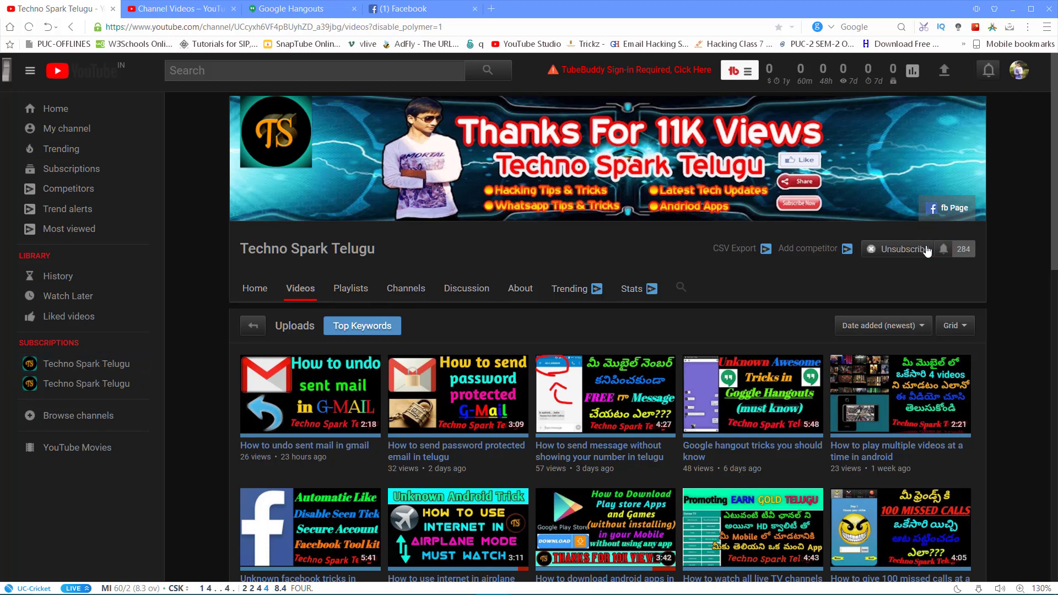
click(942, 250)
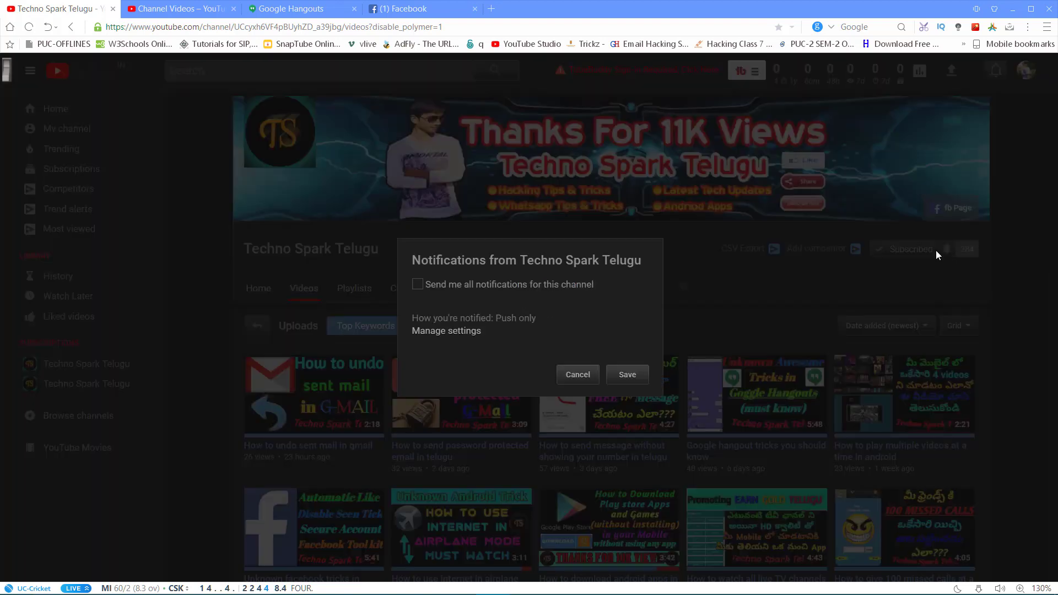
click(627, 375)
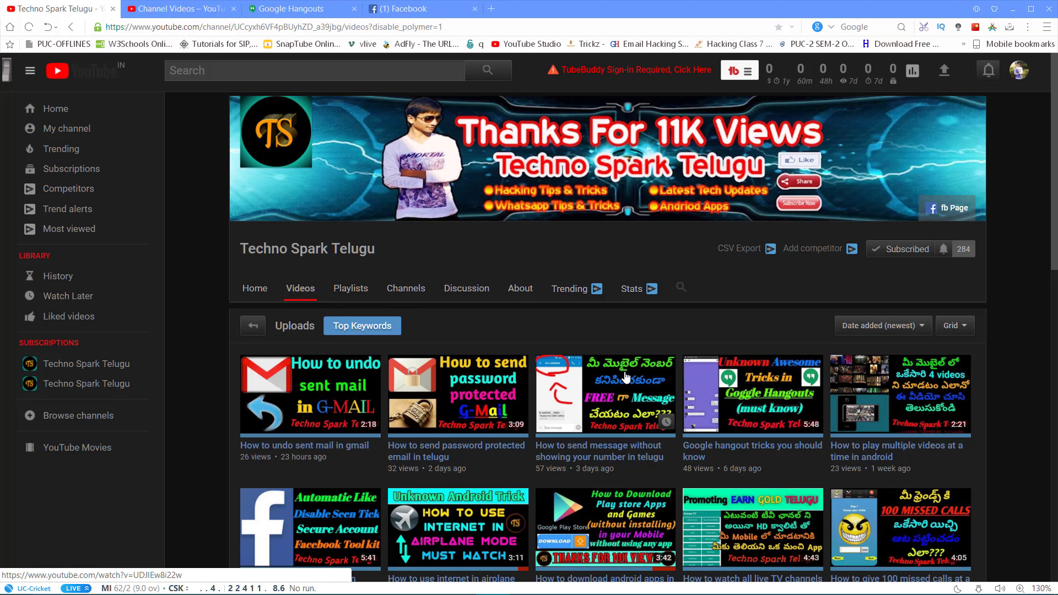
Search Google for 'proxifier' in a new tab and open the Proxifier Downloads result.
key(ctrl+t)
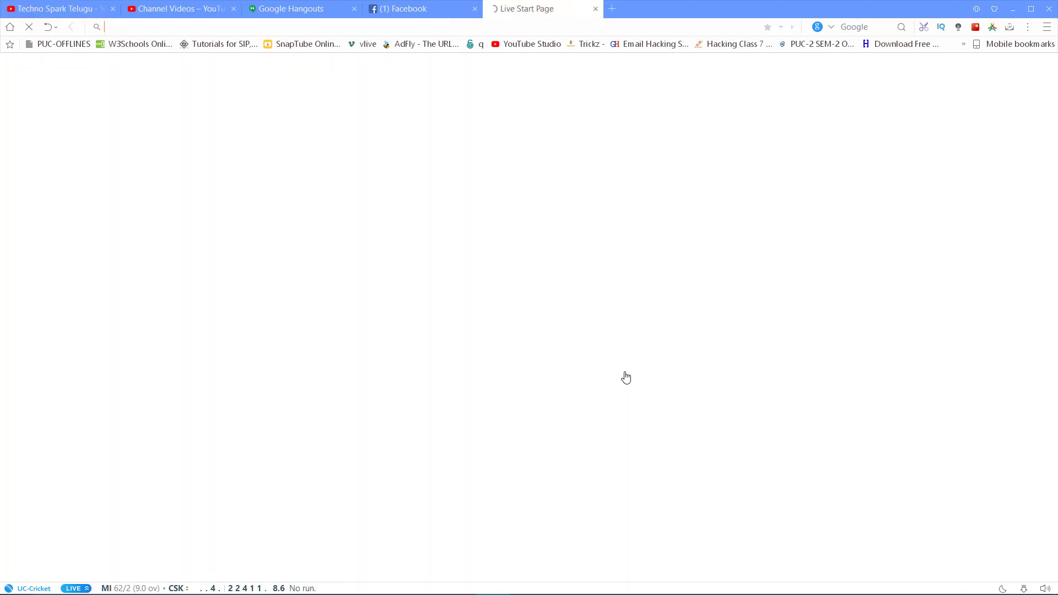
text(proxifier)
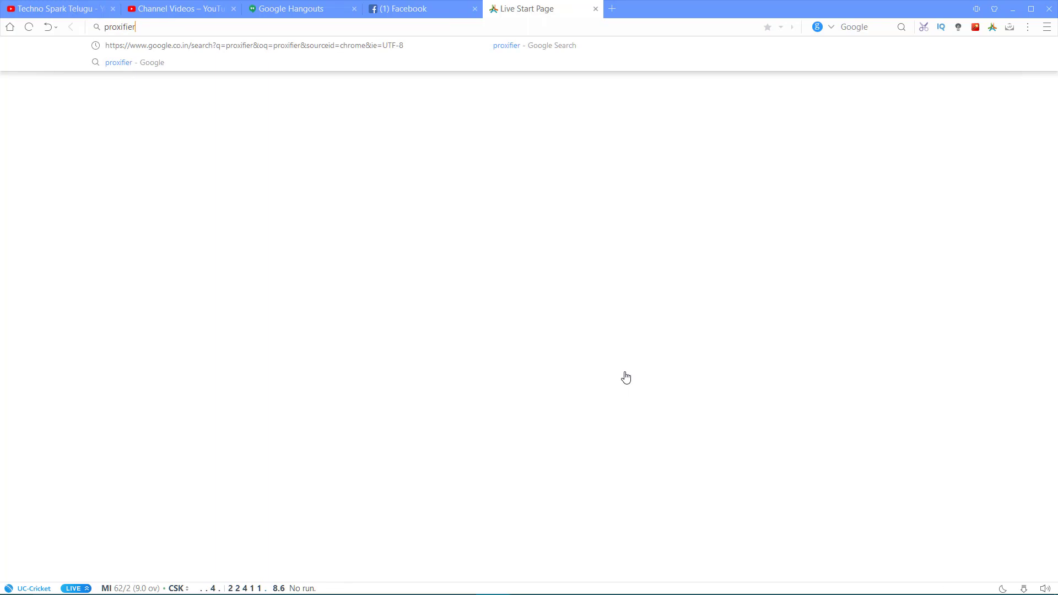
key(Return)
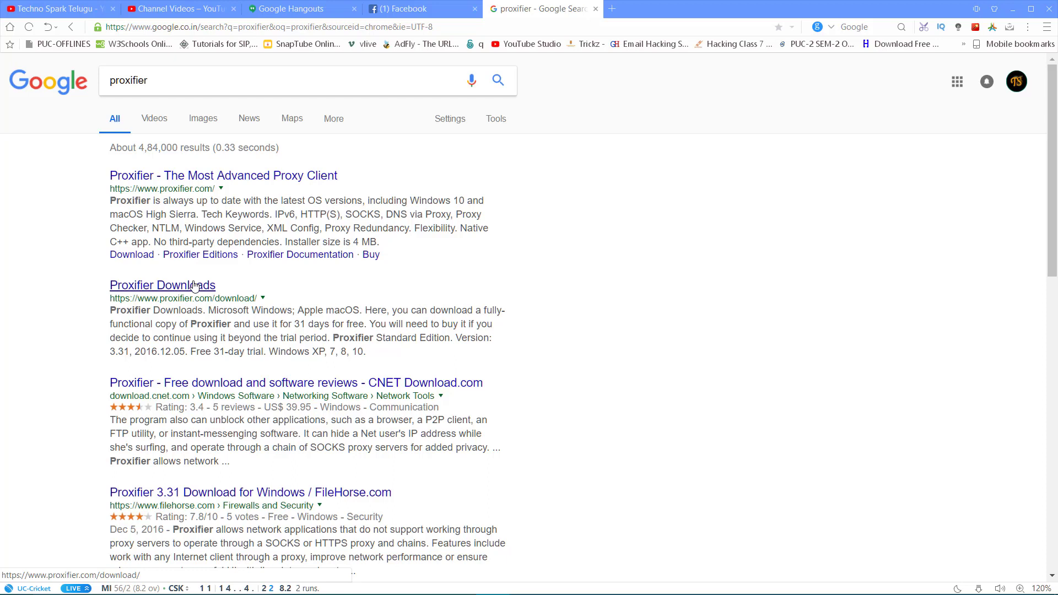
click(195, 285)
Bring up Proxifier from the Start menu and scroll its connection log to the top.
key(super)
text(proxifier)
key(Return)
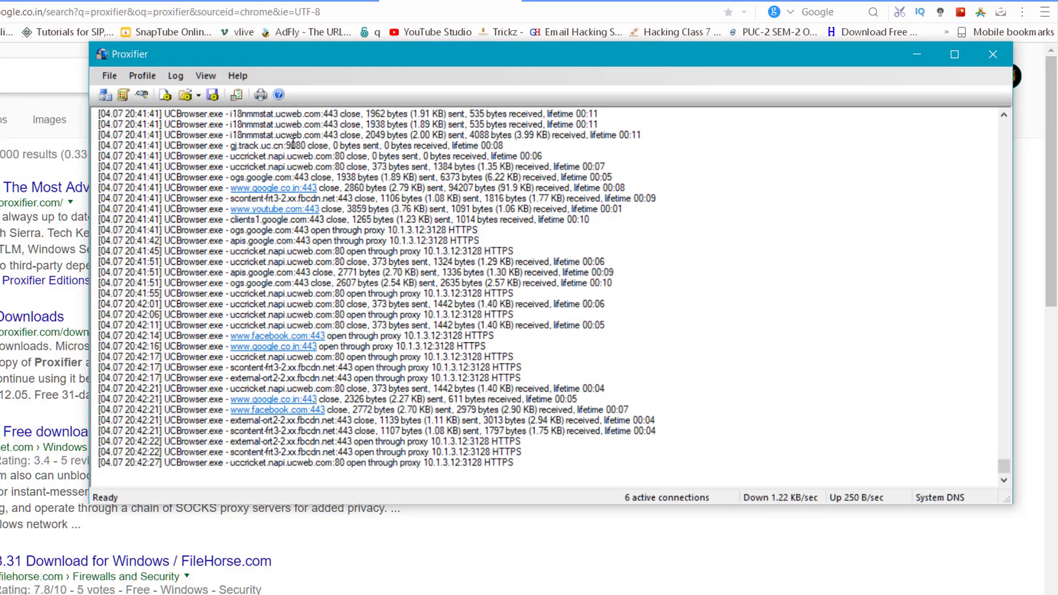
scroll(304, 148, up, 10)
scroll(304, 148, up, 20)
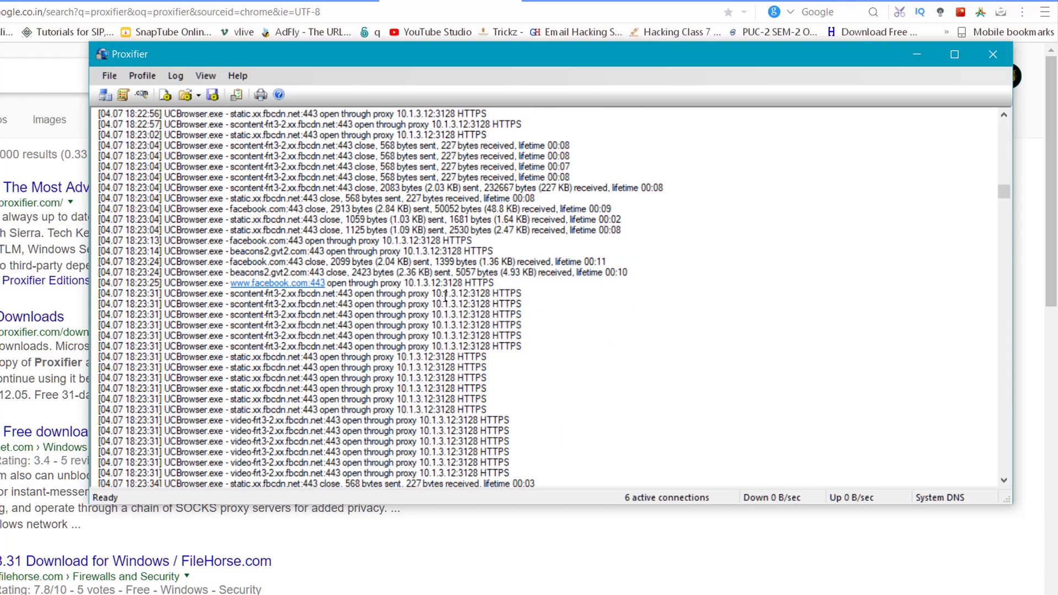
scroll(426, 303, up, 15)
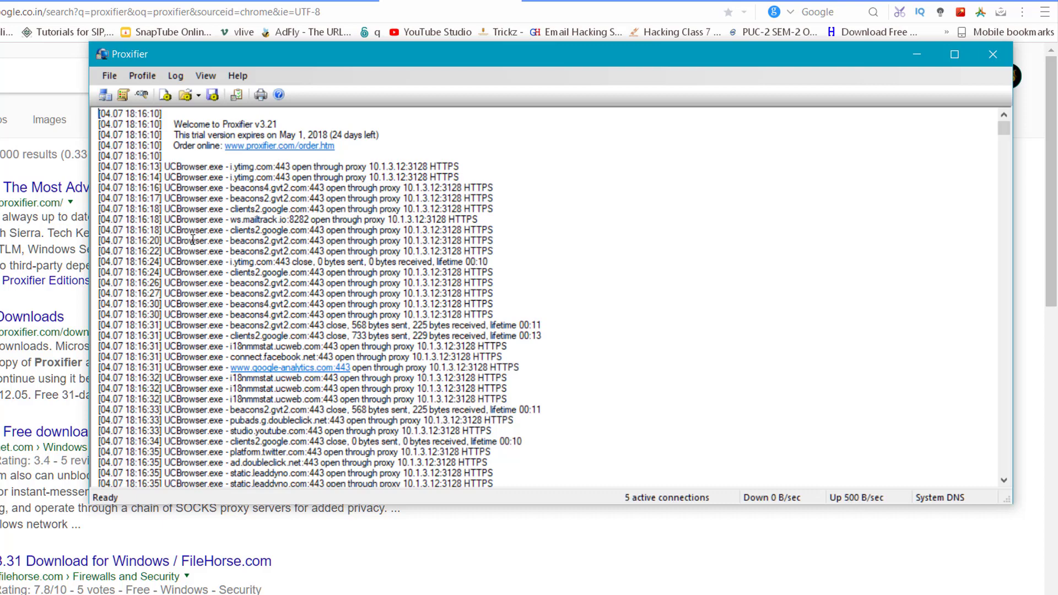
Open the Proxy Servers list from the Profile menu.
click(146, 78)
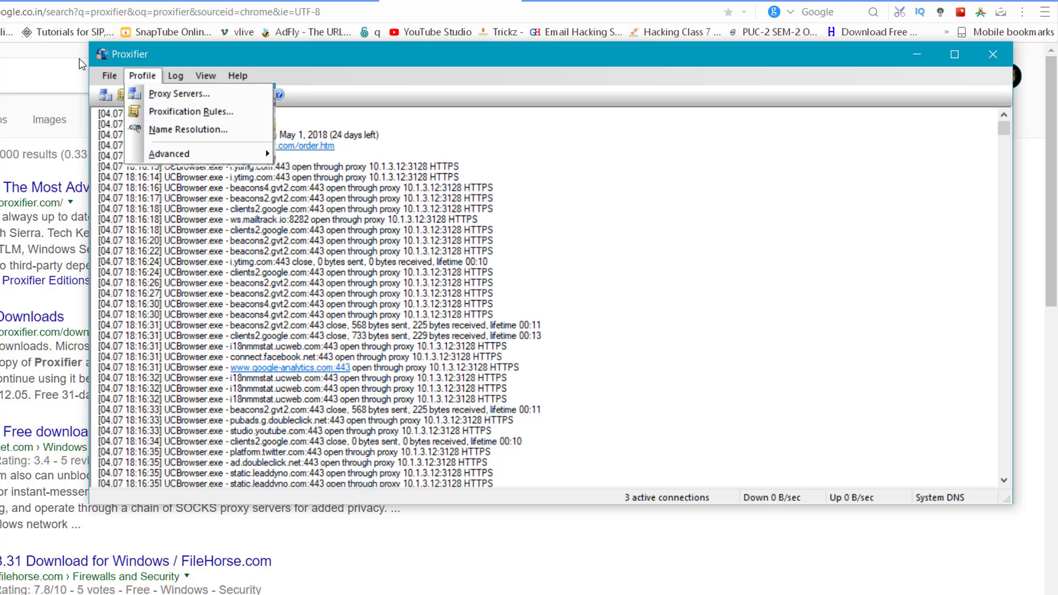
click(171, 94)
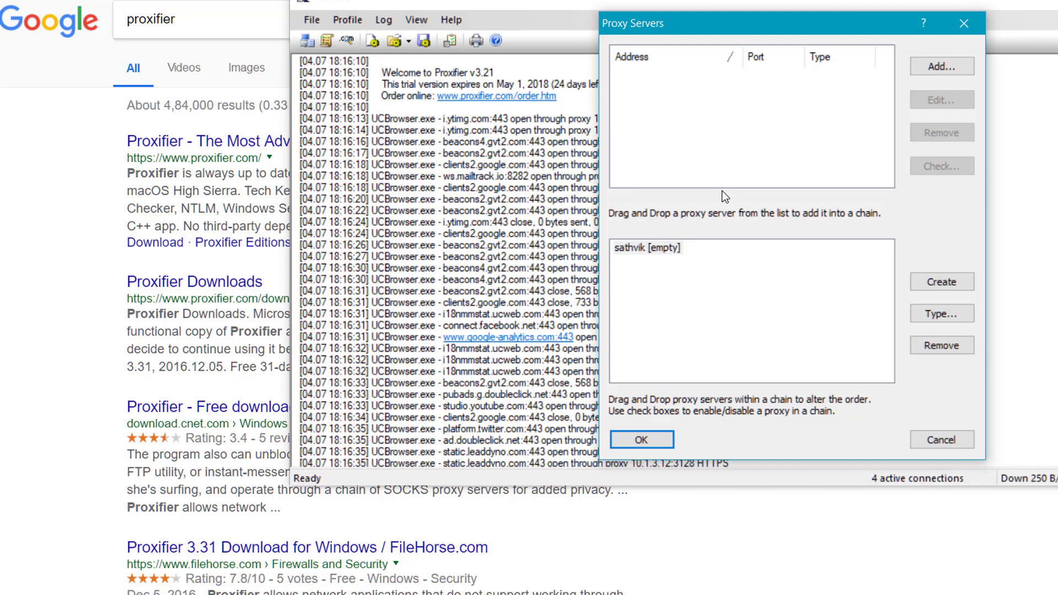
Add a proxy server 10.1.3.12 on port 3128 using HTTPS with authentication enabled.
click(925, 74)
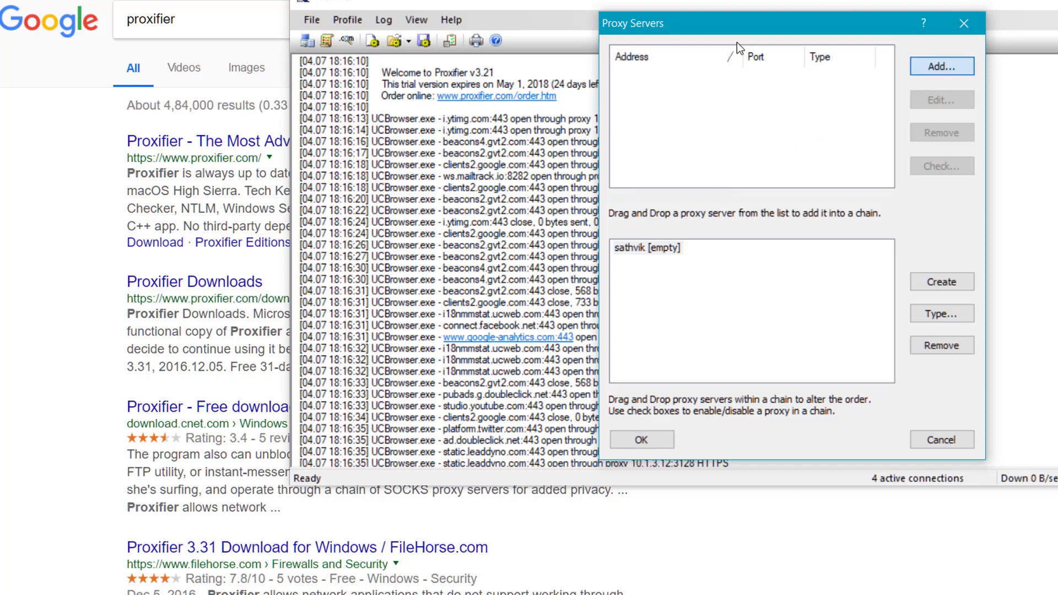
text(10)
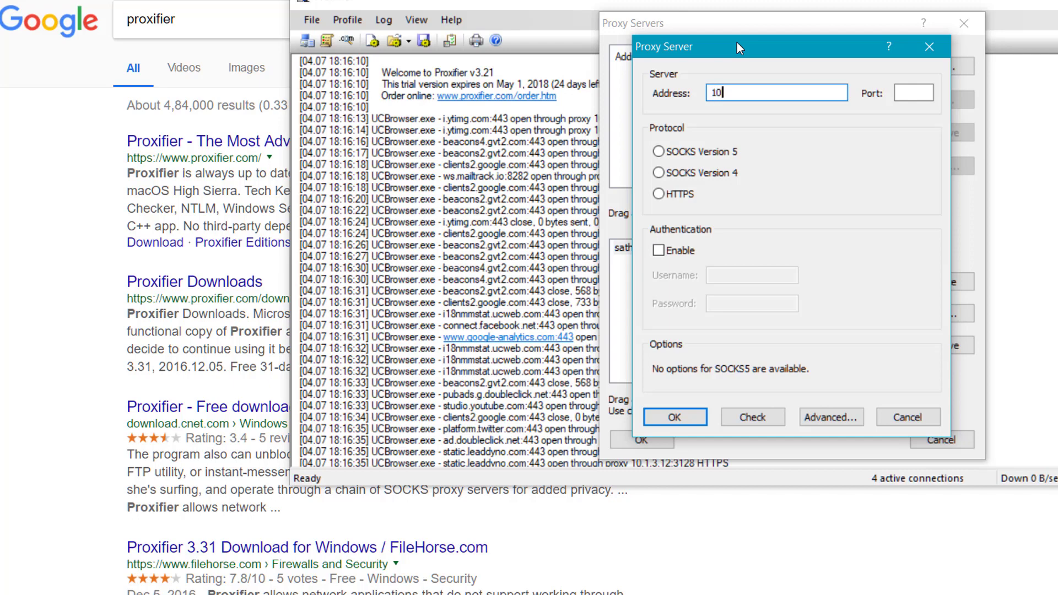
text(.1.3.12)
key(Tab)
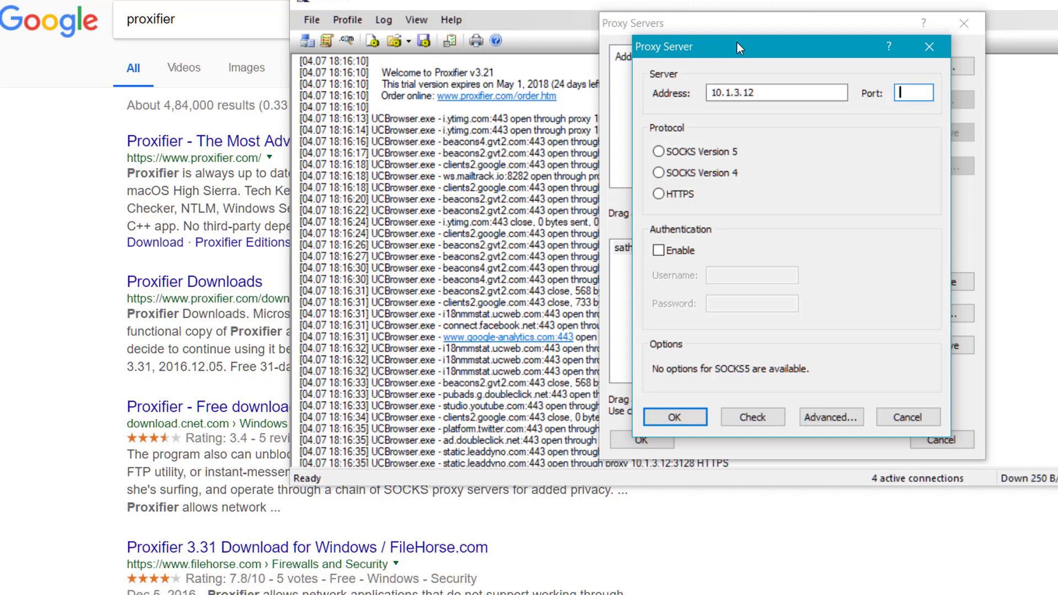
text(3128)
key(Tab)
key(Down)
key(Down)
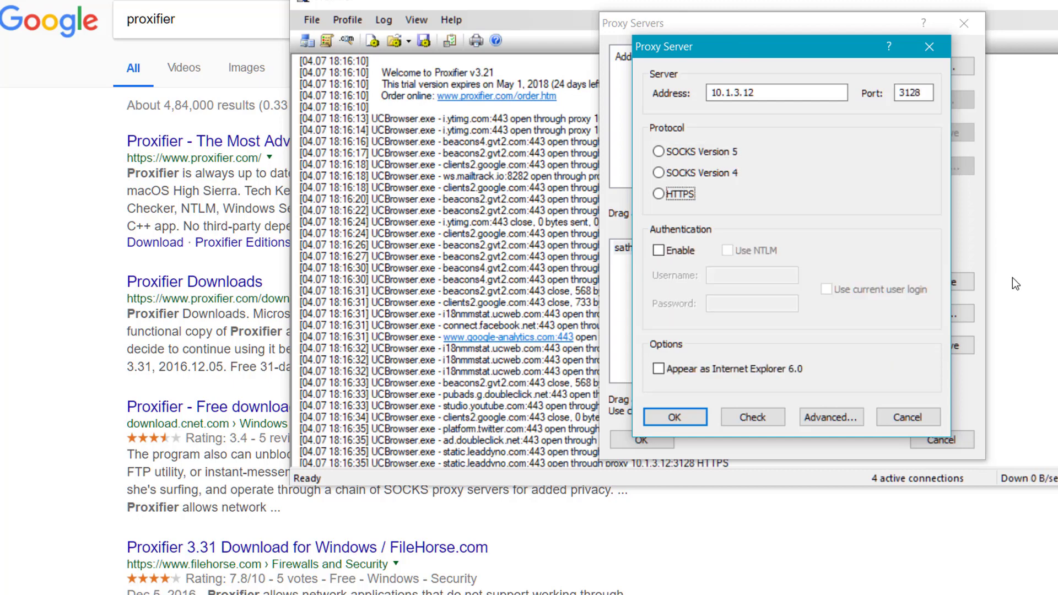
key(Tab)
key(space)
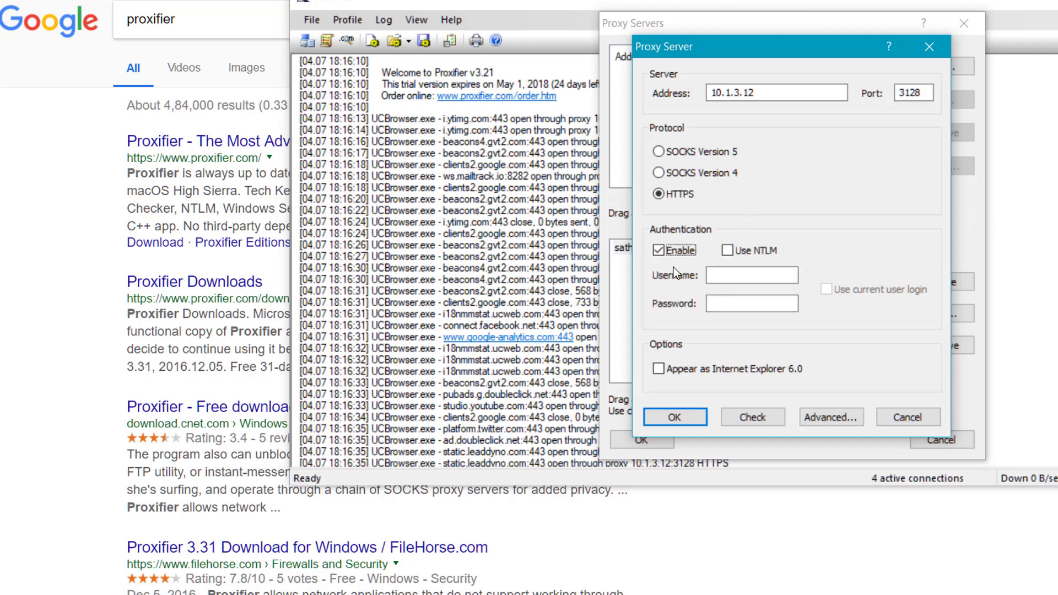
Enter the proxy username and password, then confirm the check passes all three tests.
click(749, 272)
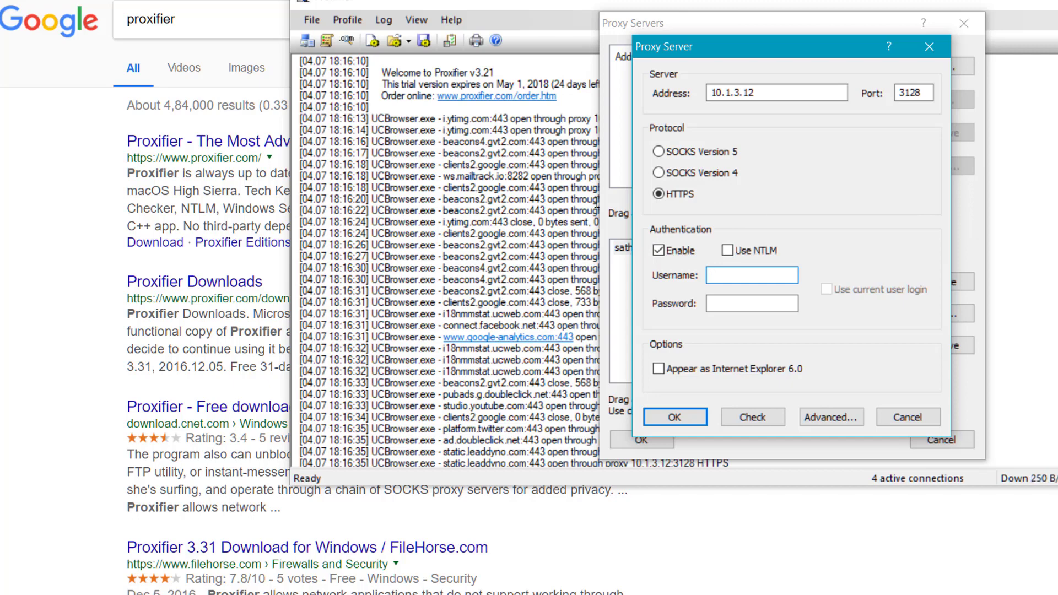
text(s160542)
key(Tab)
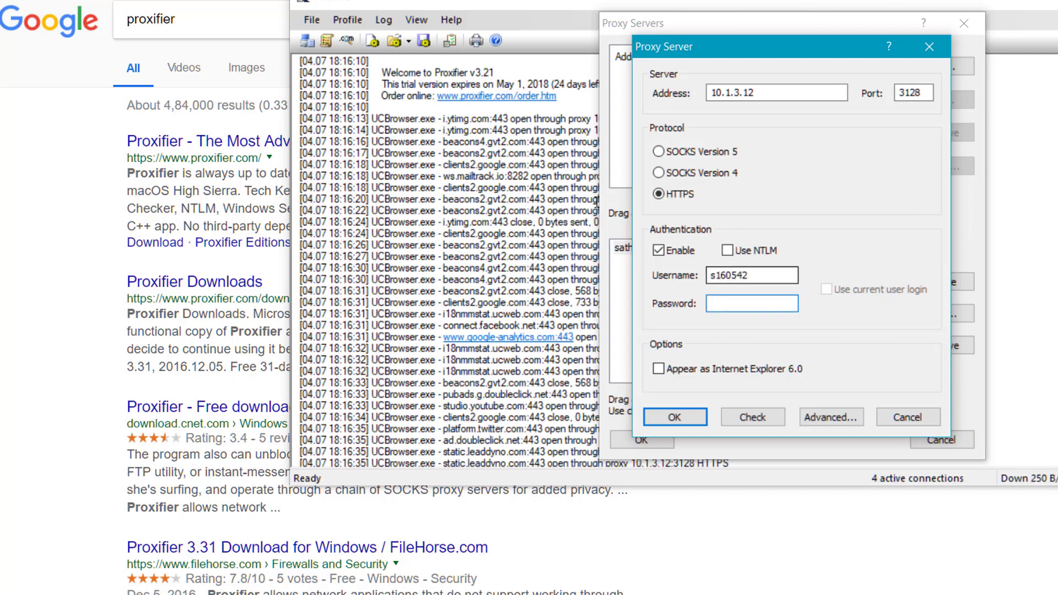
text(••••••••••)
click(766, 417)
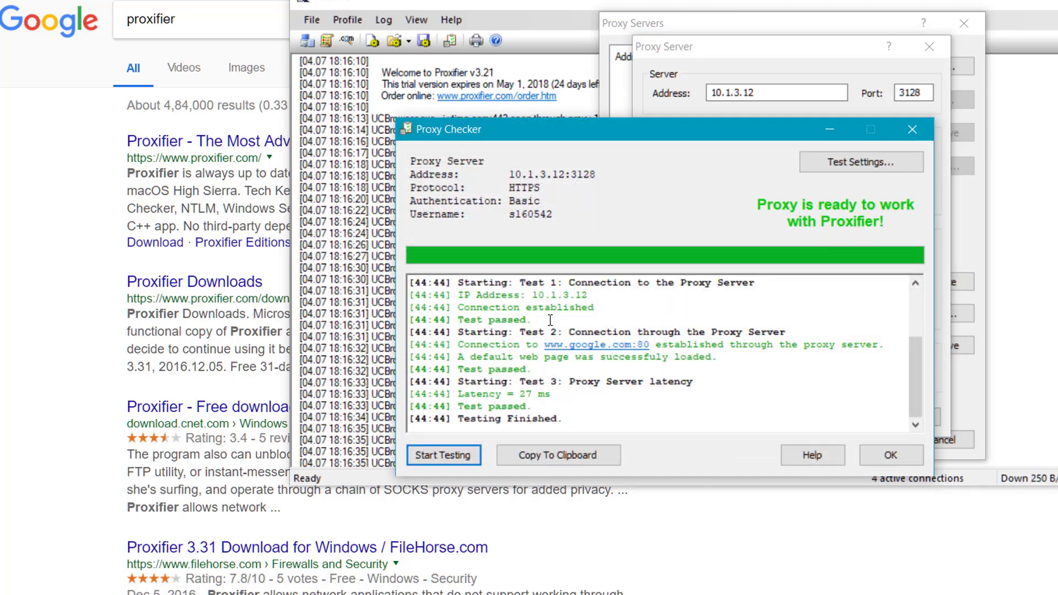
click(892, 455)
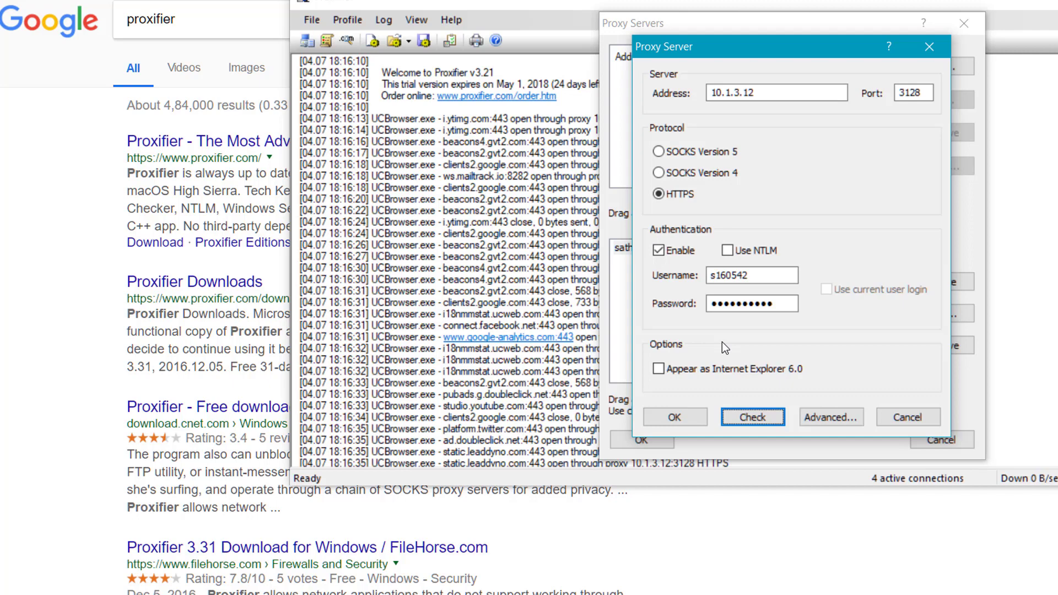
Save the 10.1.3.12 proxy, accept it as the default rule's proxy, and drag it into the chain.
click(683, 420)
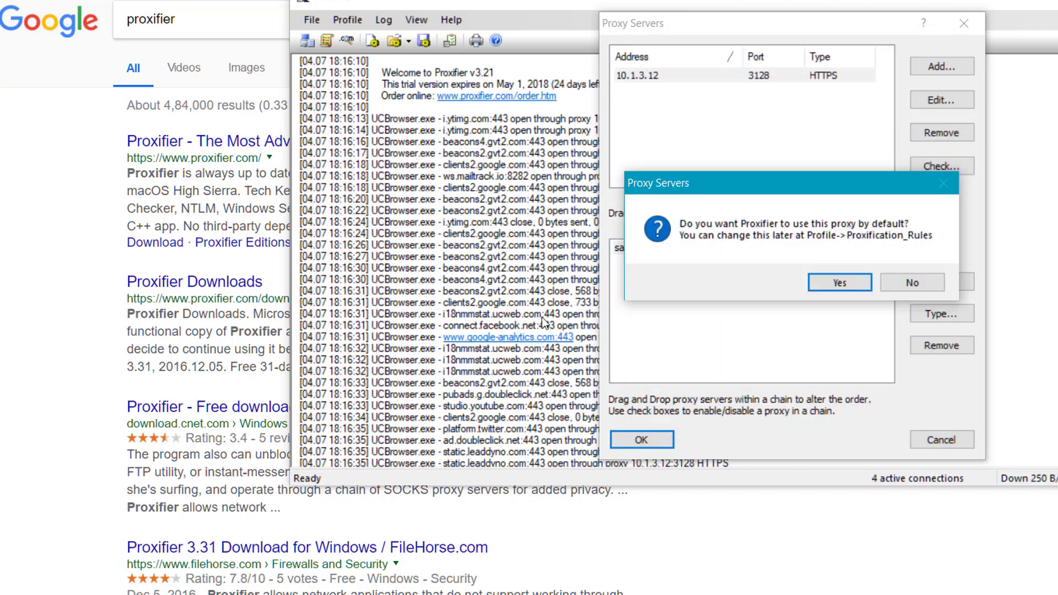
key(Return)
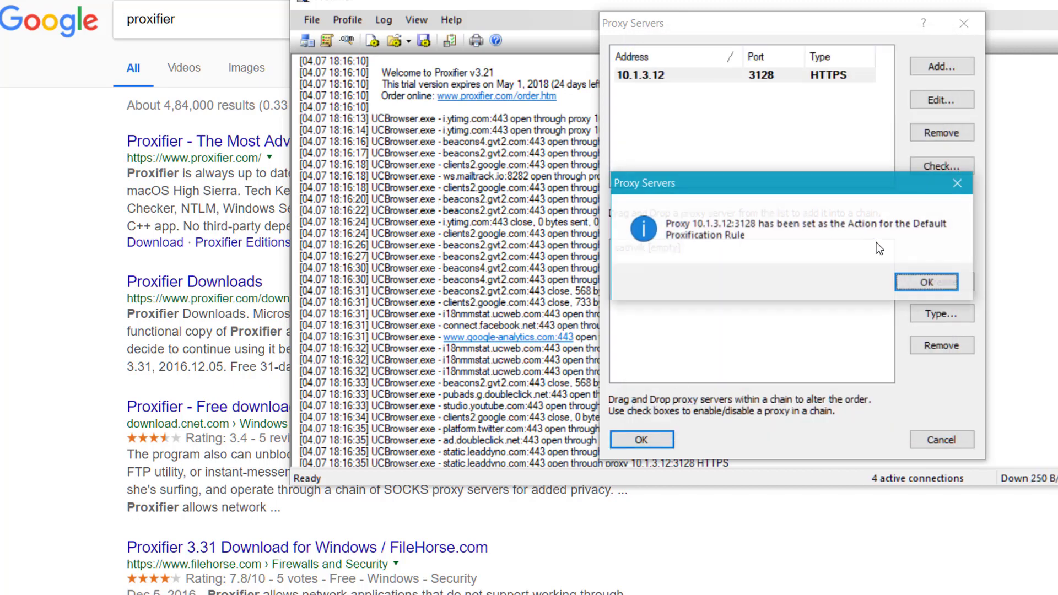
key(Return)
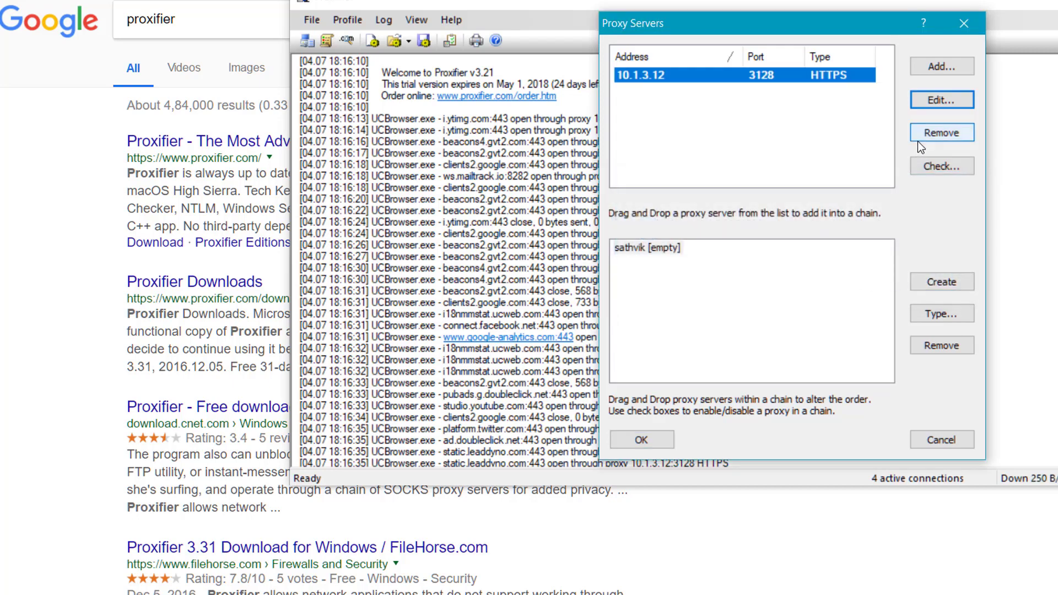
click(690, 93)
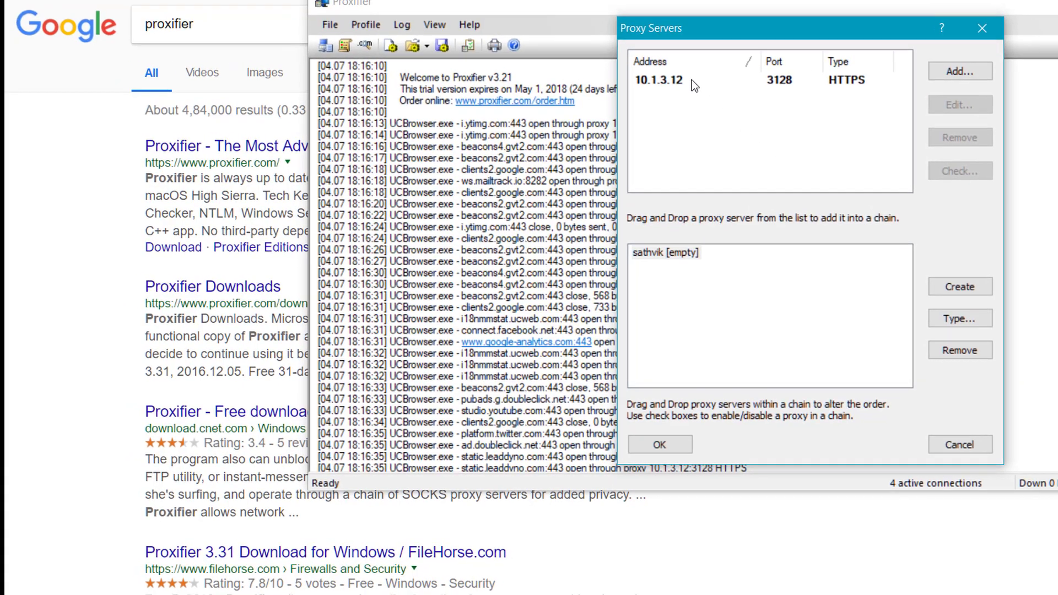
drag(693, 81, 694, 264)
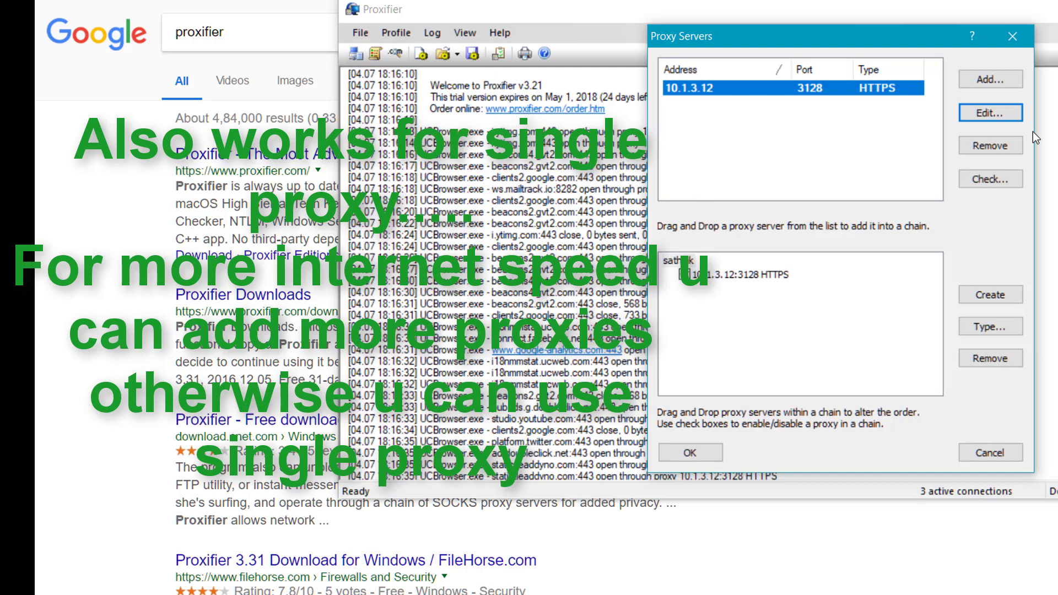
Add a second 10.1.3.12 proxy entry, select it, and verify its connection check passes.
click(998, 80)
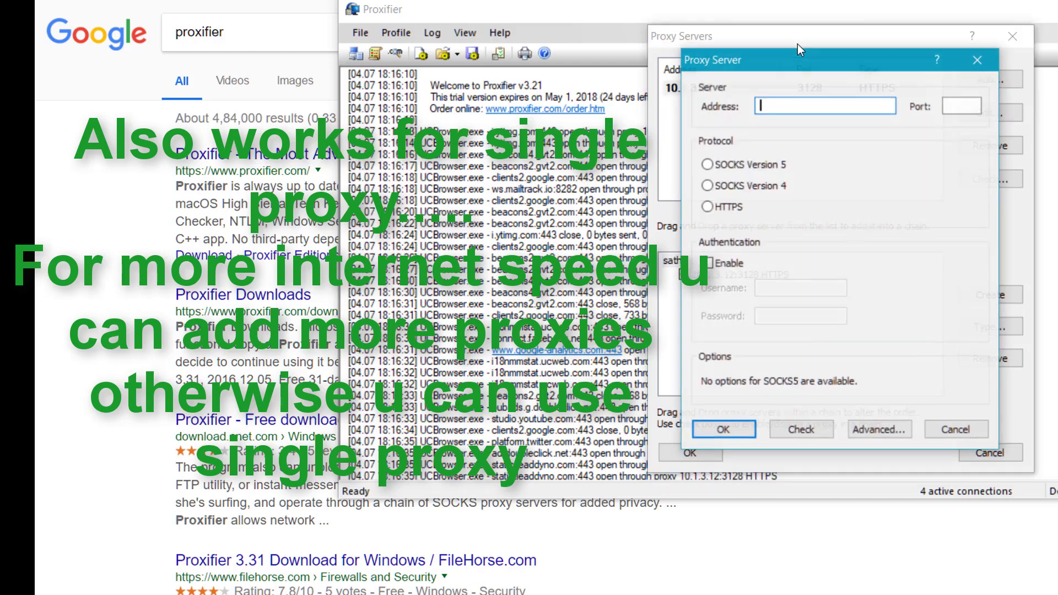
text(10.)
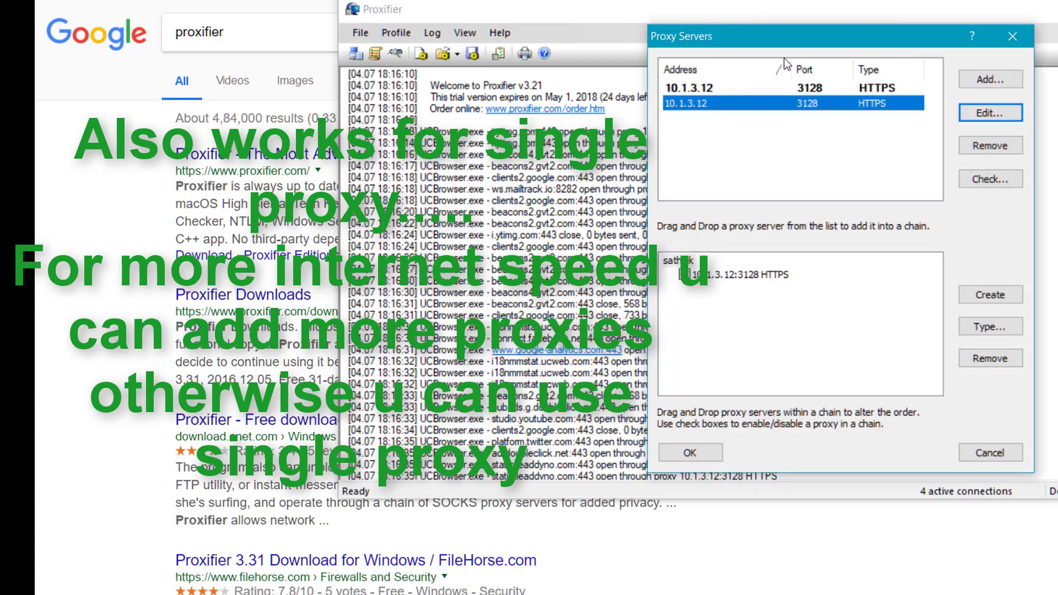
click(804, 142)
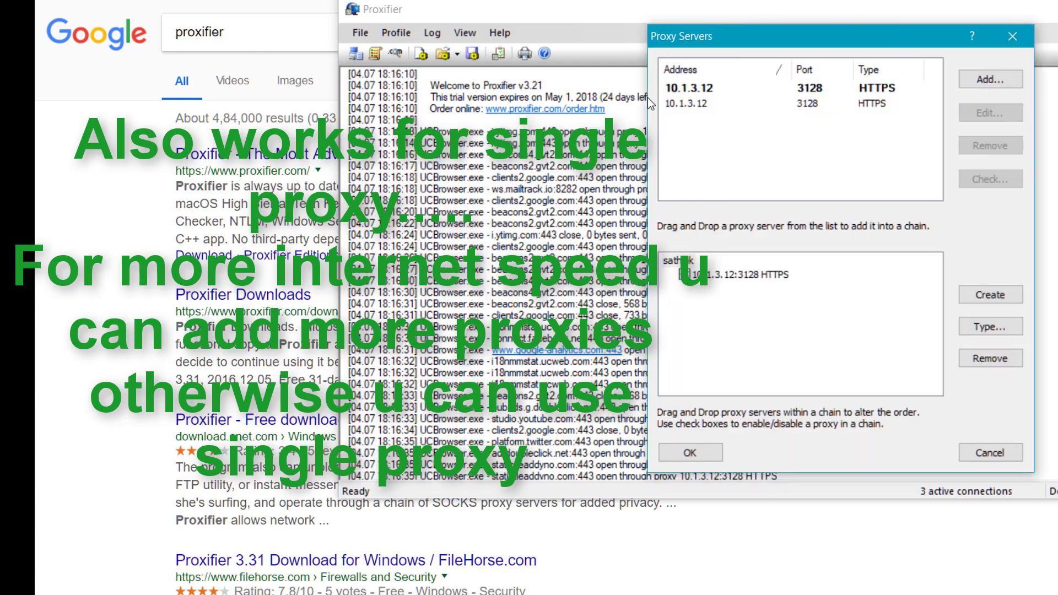
click(766, 103)
click(991, 178)
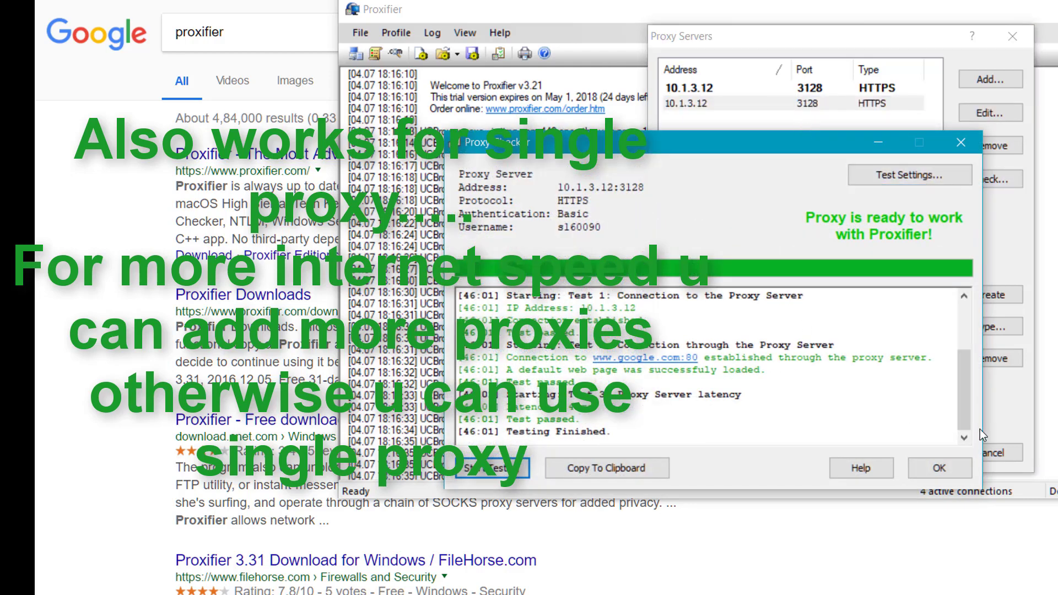
click(940, 468)
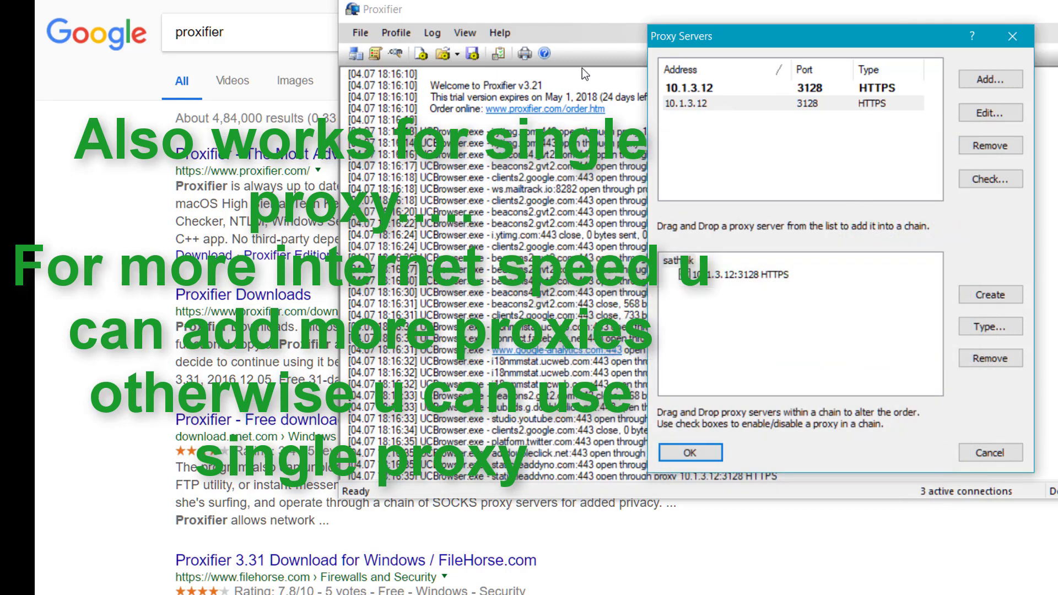
Drag the second 10.1.3.12 proxy into the chain and keep both chain entries enabled.
drag(730, 104, 702, 291)
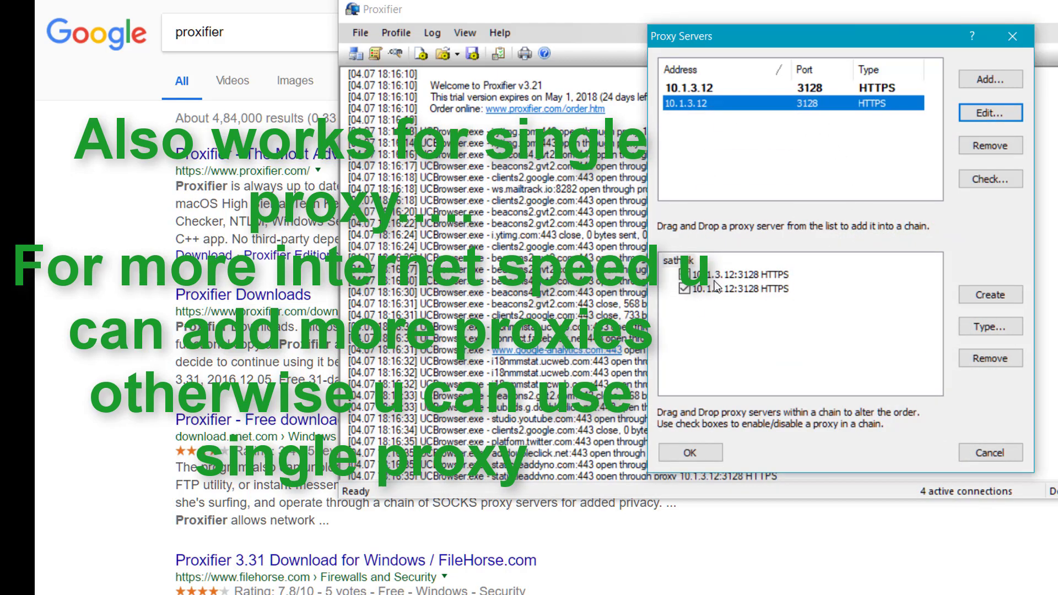
click(722, 89)
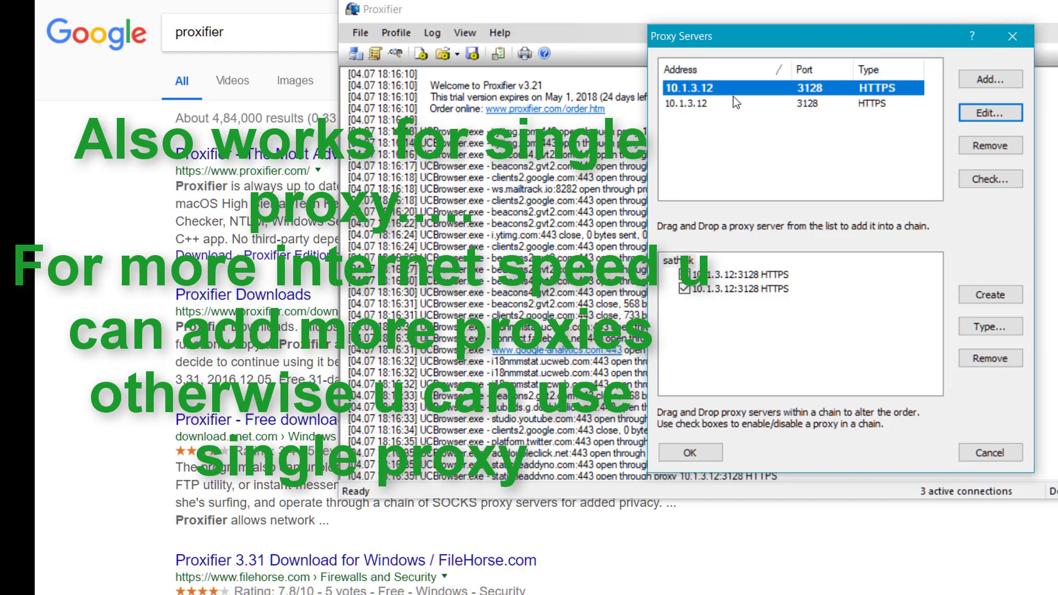
click(684, 288)
click(684, 287)
click(740, 149)
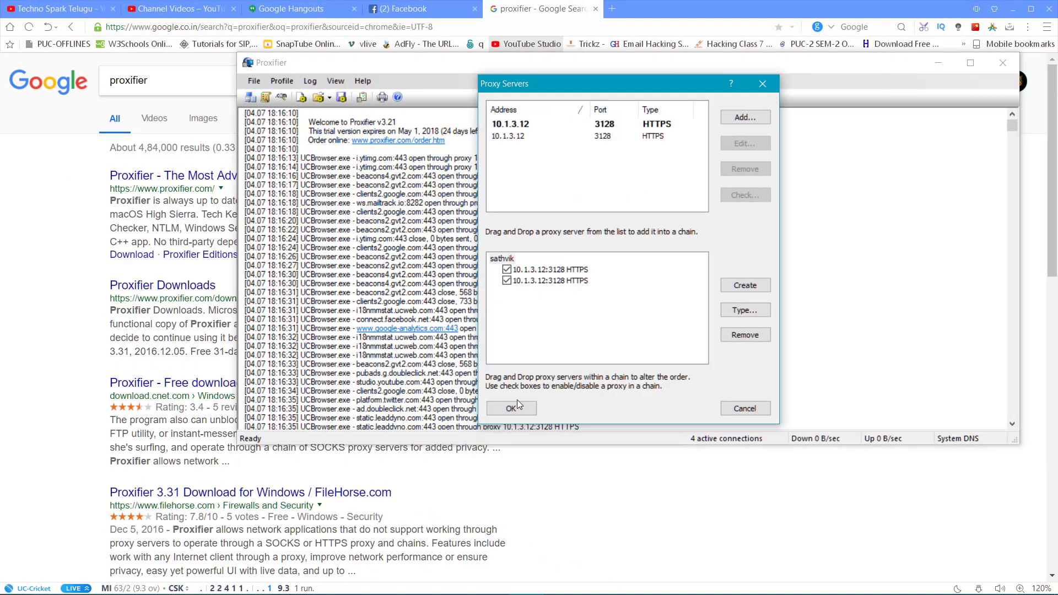
Save the proxy settings, close Proxifier, and open the channel's first video in a new tab.
click(512, 408)
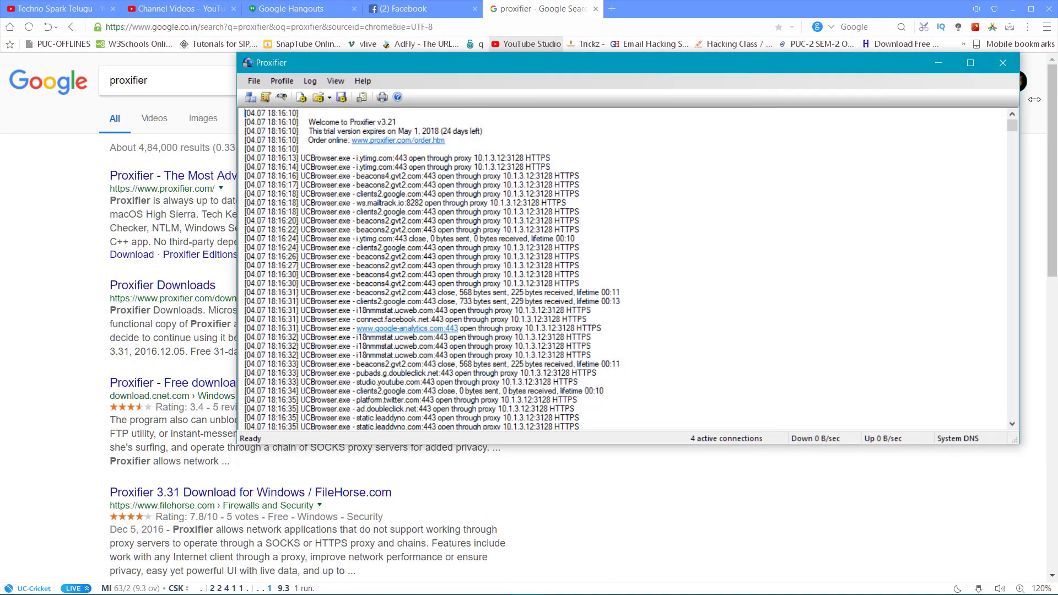
click(1003, 63)
key(ctrl+1)
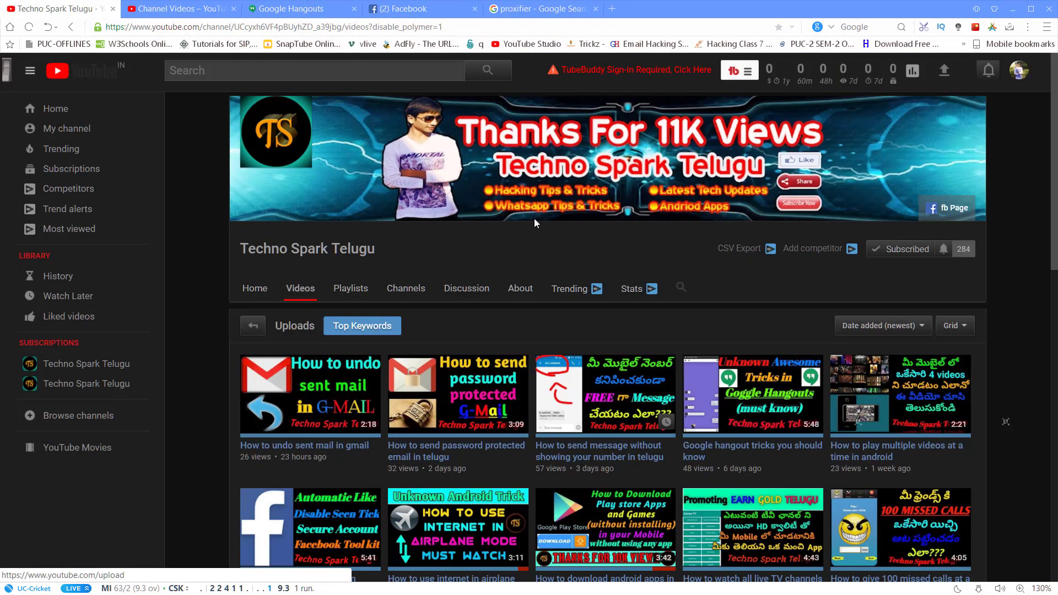
middle_click(309, 380)
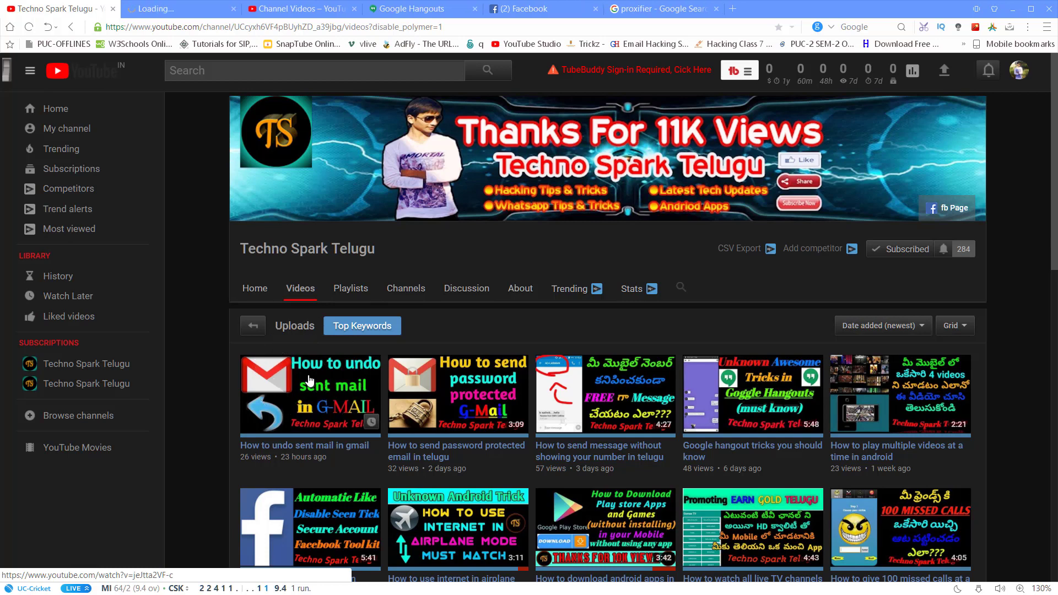